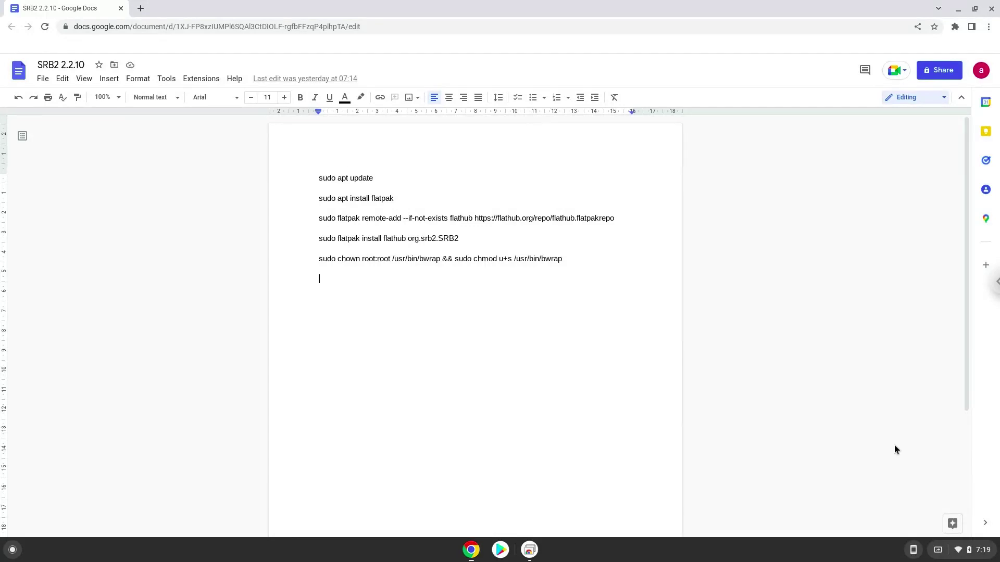
# Under Settings > Advanced > Developers, install Linux with the recommended 10.0 GB disk size
pyautogui.click(972, 551)
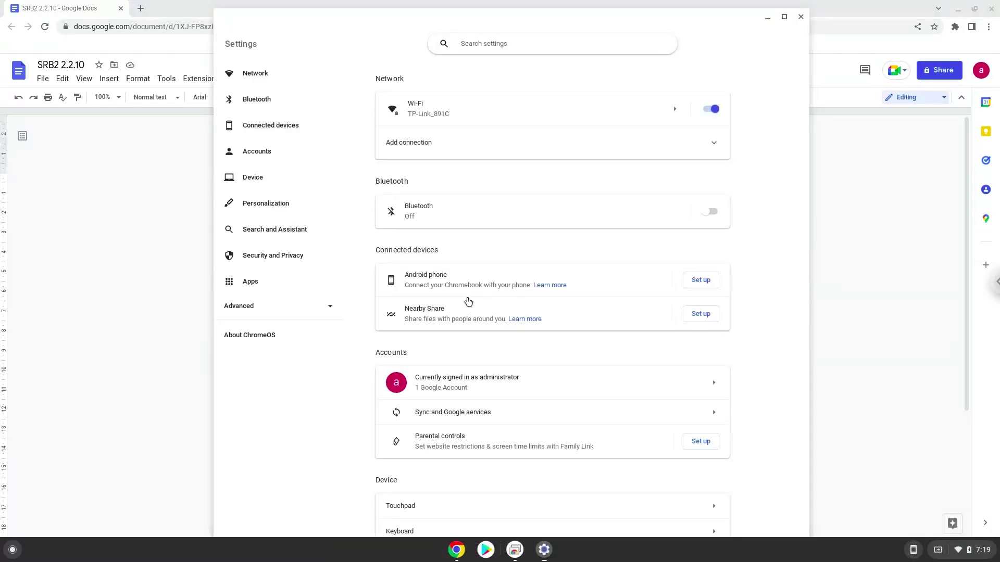
pyautogui.click(284, 309)
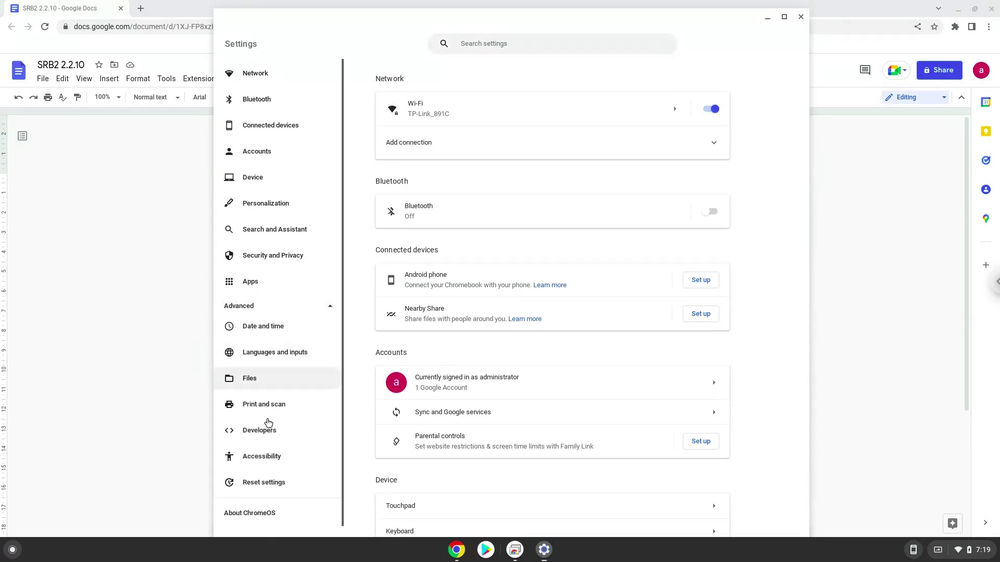
pyautogui.click(262, 435)
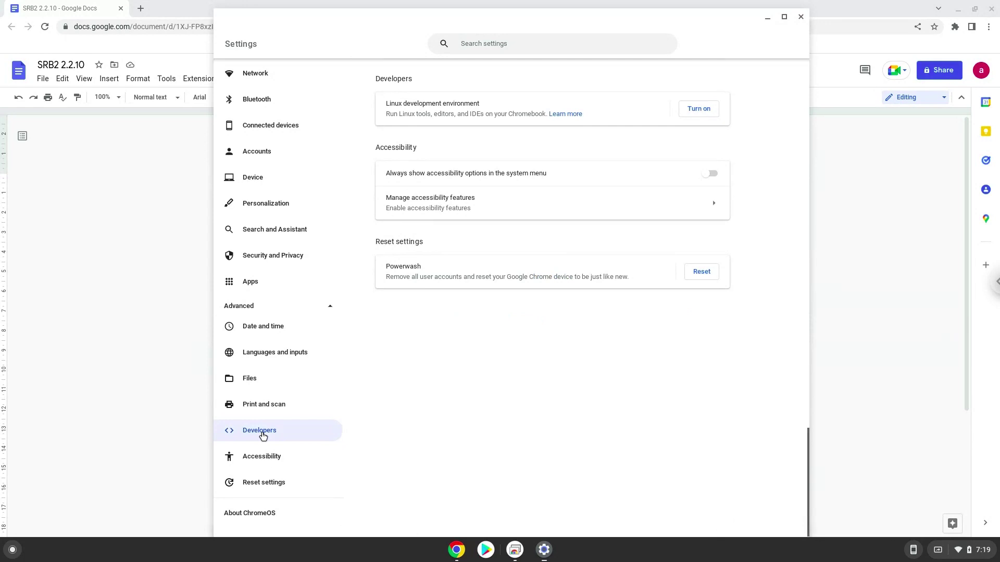
pyautogui.click(693, 110)
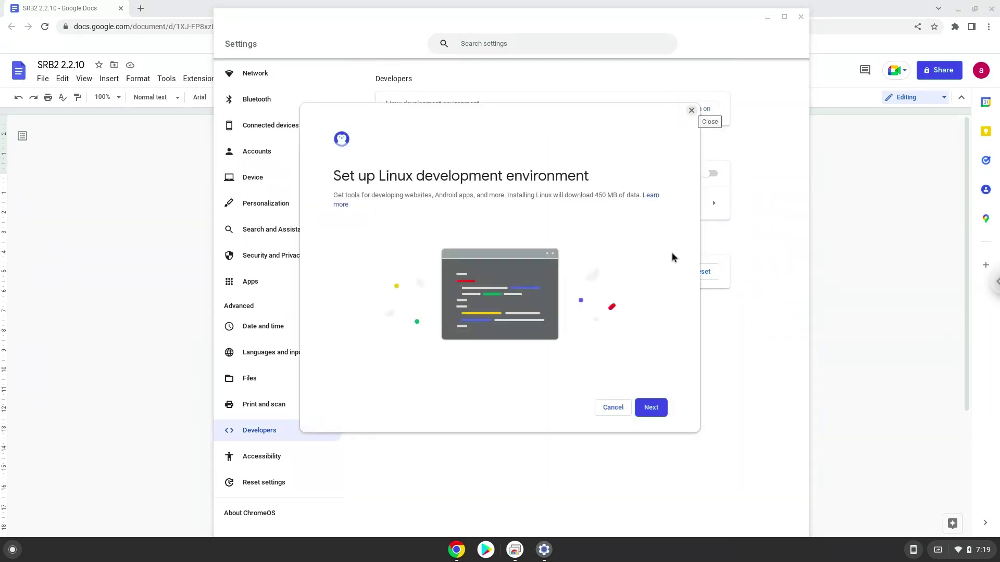
pyautogui.click(640, 408)
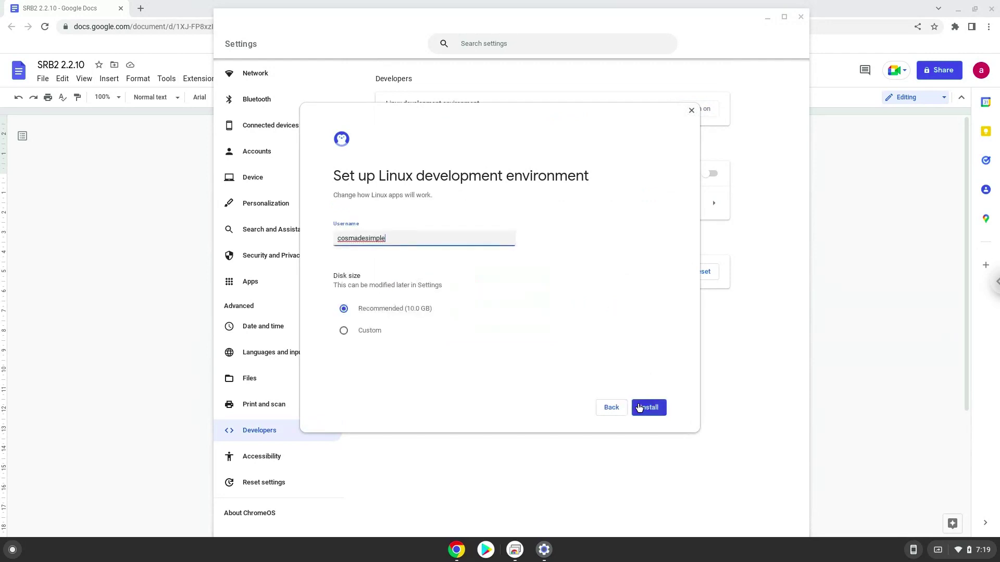
pyautogui.click(640, 408)
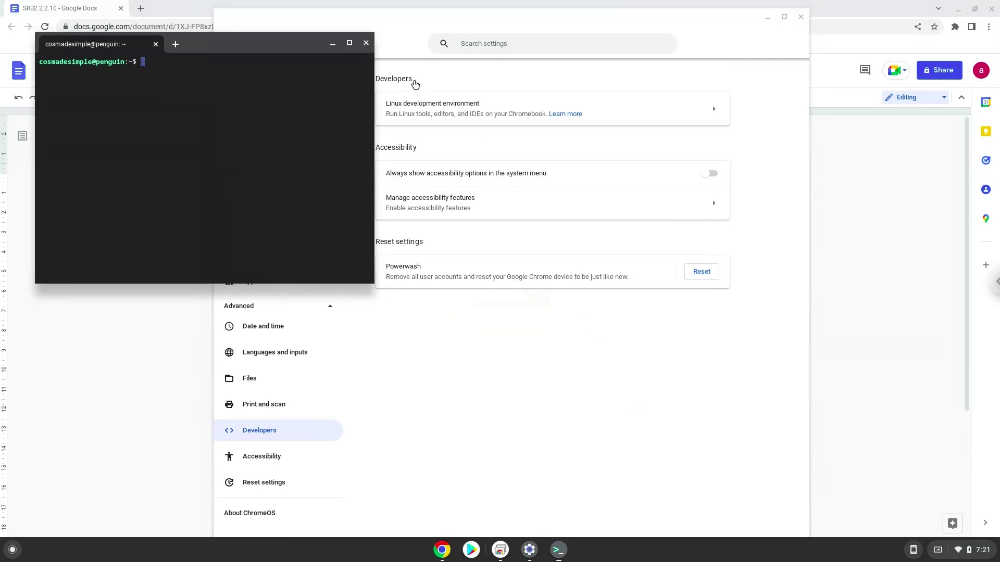
# Close the terminal and Settings, copy the 'sudo apt update' line, and search the launcher for 'ter'
pyautogui.click(366, 44)
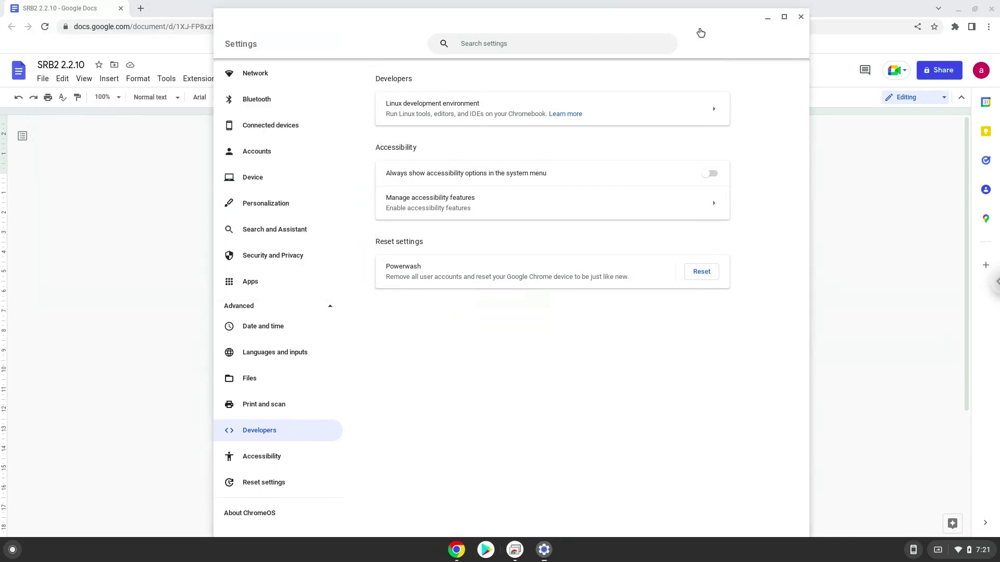
pyautogui.click(802, 17)
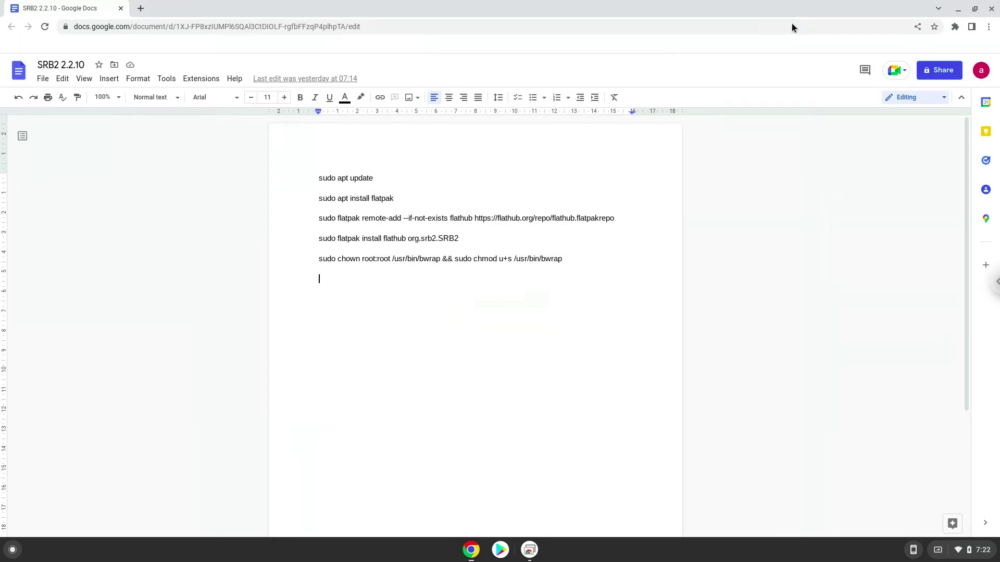
pyautogui.tripleClick(368, 179)
pyautogui.rightClick(367, 178)
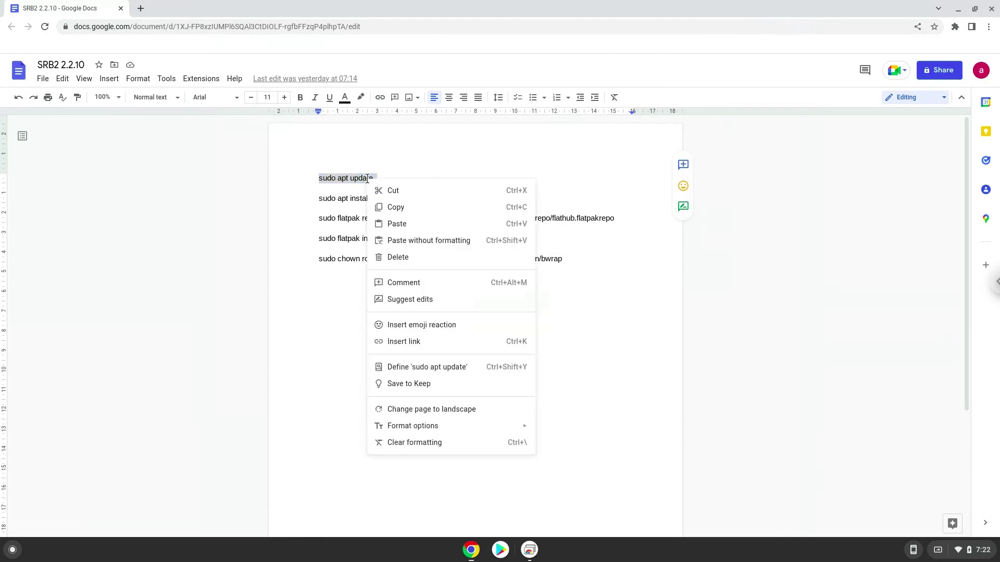
pyautogui.click(388, 208)
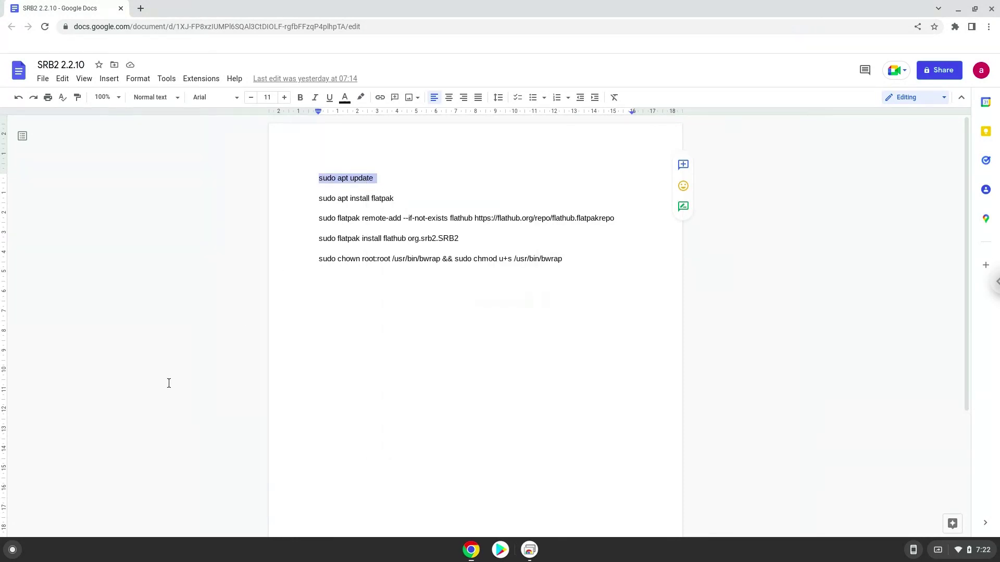
pyautogui.click(12, 550)
pyautogui.write('ter')
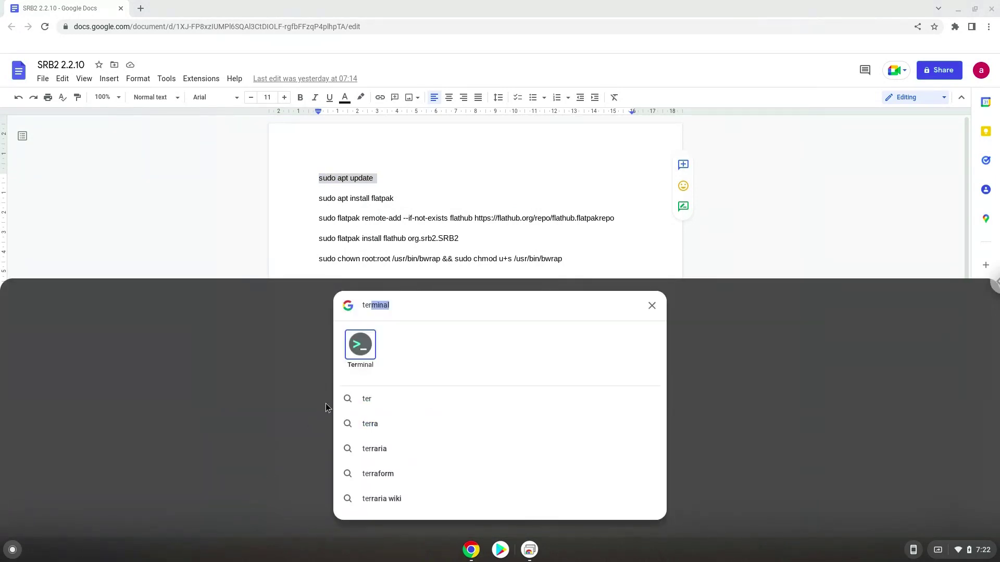
# Launch Terminal and run 'sudo apt update', which reports 11 upgradable packages
pyautogui.click(362, 352)
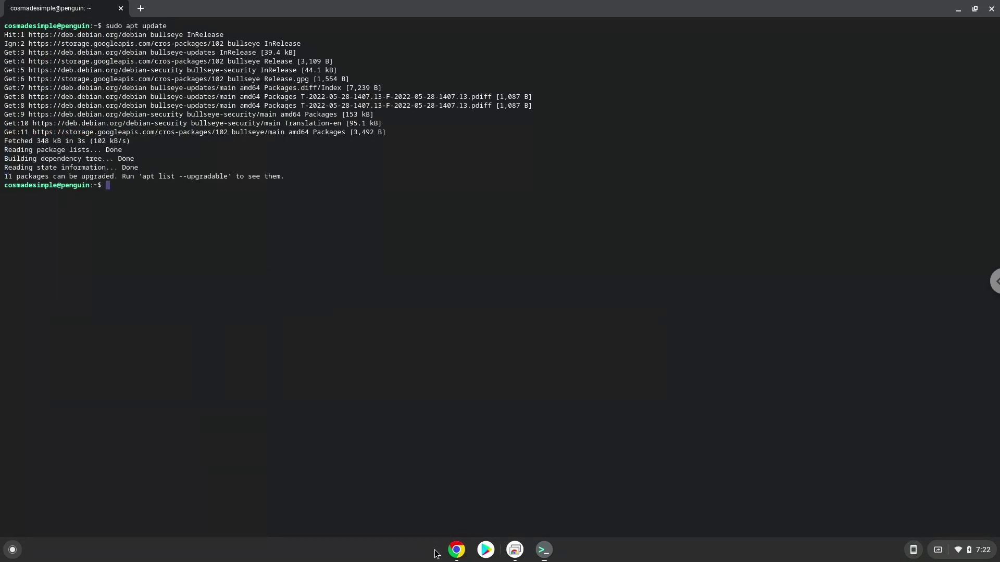
# Copy the 'sudo apt install flatpak' line from the command document
pyautogui.click(456, 550)
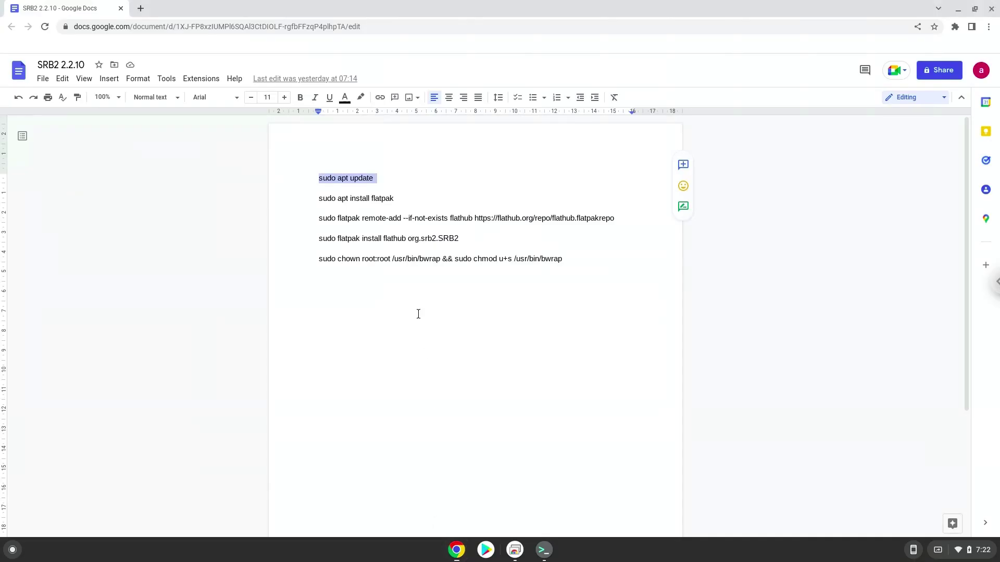
pyautogui.doubleClick(384, 196)
pyautogui.tripleClick(384, 197)
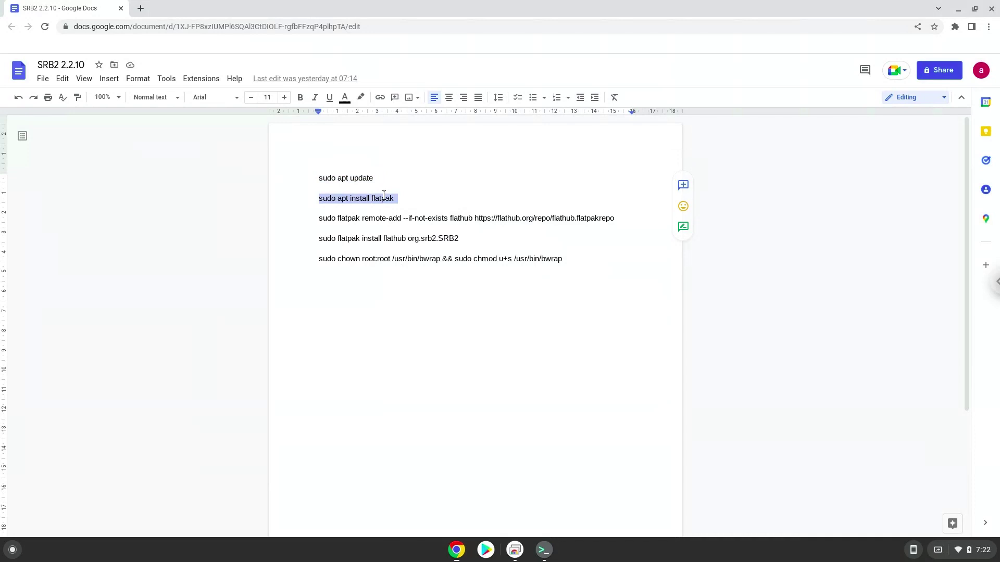
pyautogui.rightClick(384, 196)
pyautogui.click(401, 225)
# Paste and run 'sudo apt install flatpak' in Terminal, accepting the dependency prompt
pyautogui.click(542, 554)
pyautogui.hotkey('ctrl', 'shift', 'v')
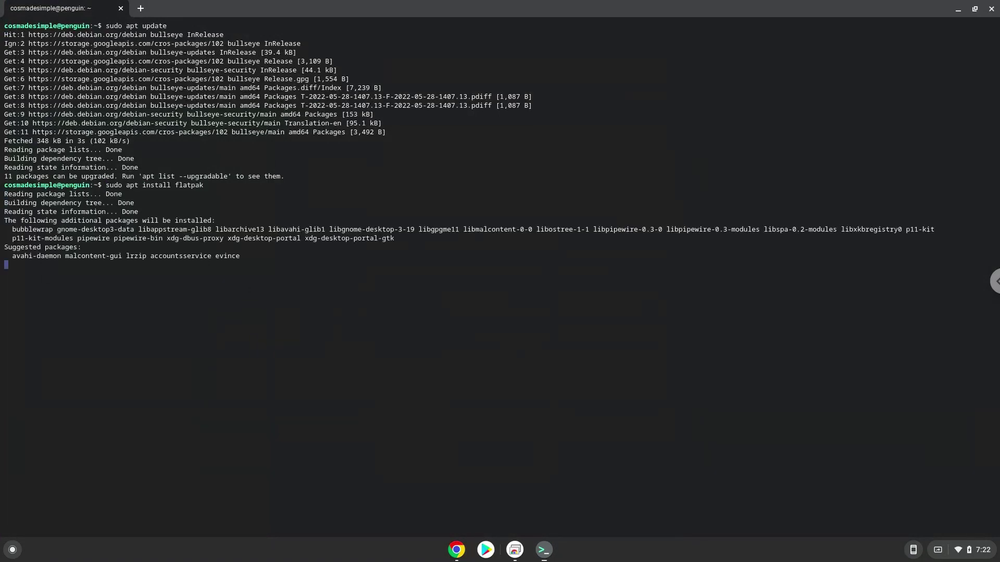
pyautogui.press('Return')
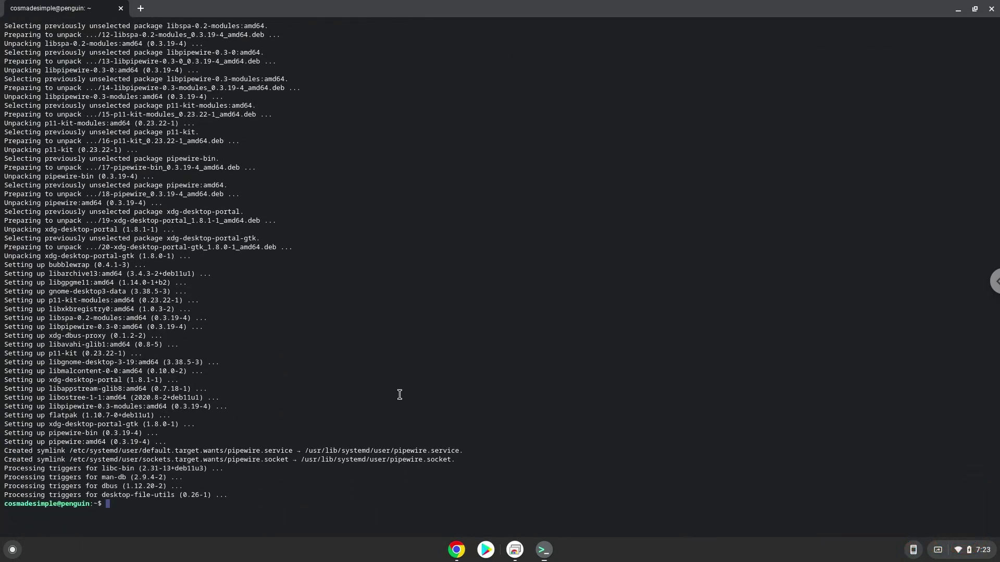
# Copy the 'sudo flatpak remote-add --if-not-exists flathub …' line and paste it into Terminal
pyautogui.click(454, 551)
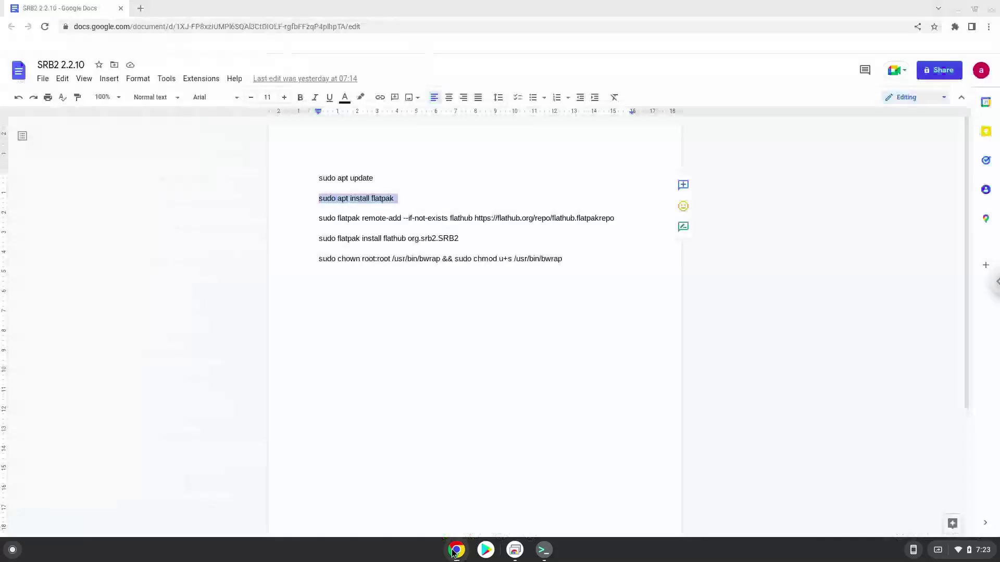
pyautogui.tripleClick(425, 219)
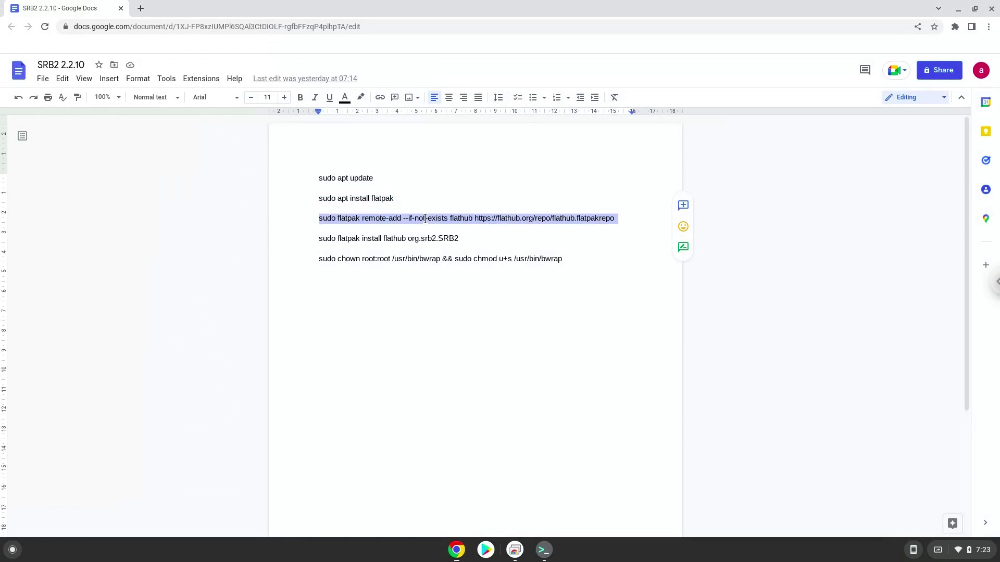
pyautogui.rightClick(425, 219)
pyautogui.click(453, 248)
pyautogui.click(543, 550)
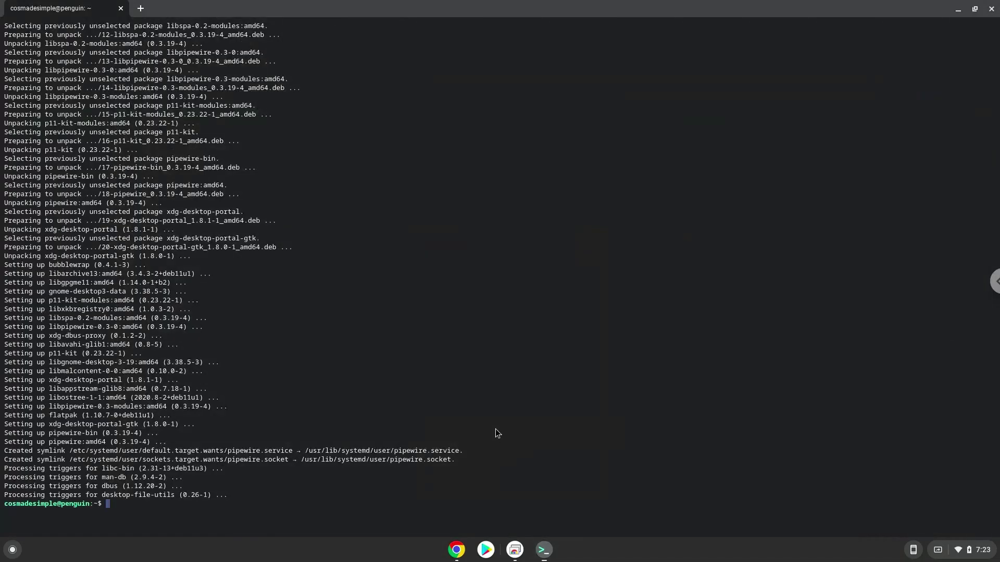
pyautogui.rightClick(496, 430)
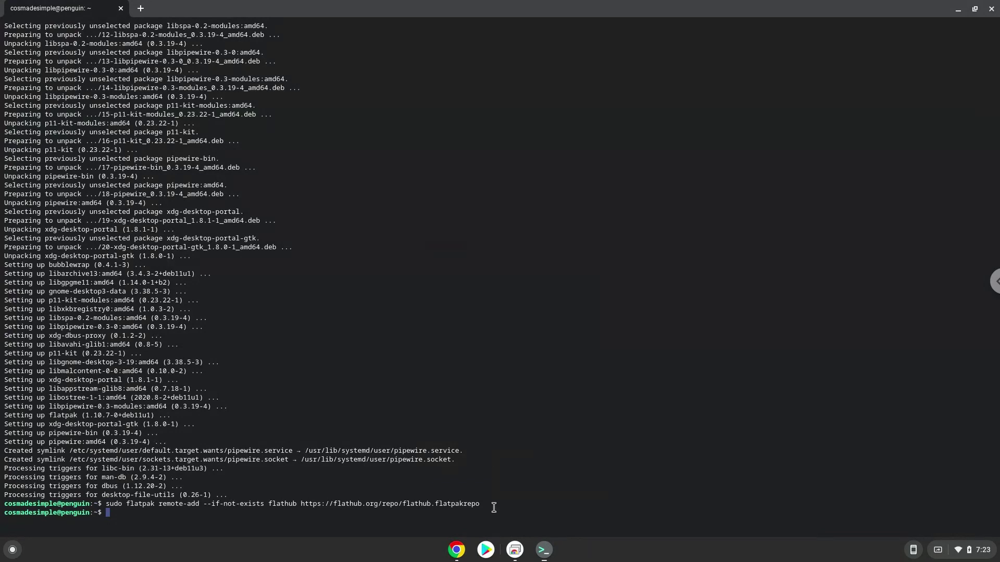
# Copy the 'sudo flatpak install flathub org.srb2.SRB2' line from the document
pyautogui.click(459, 553)
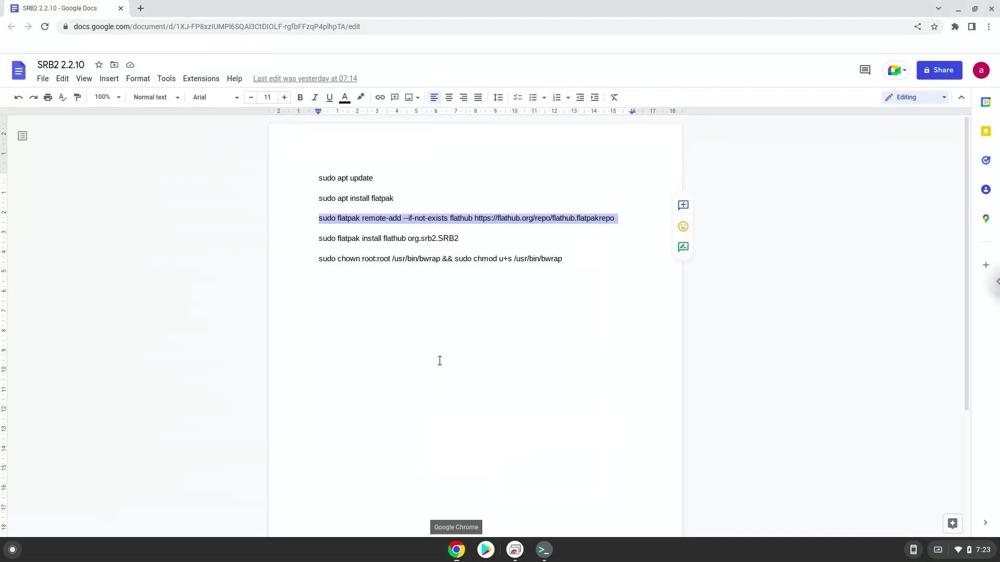
pyautogui.tripleClick(438, 240)
pyautogui.rightClick(438, 240)
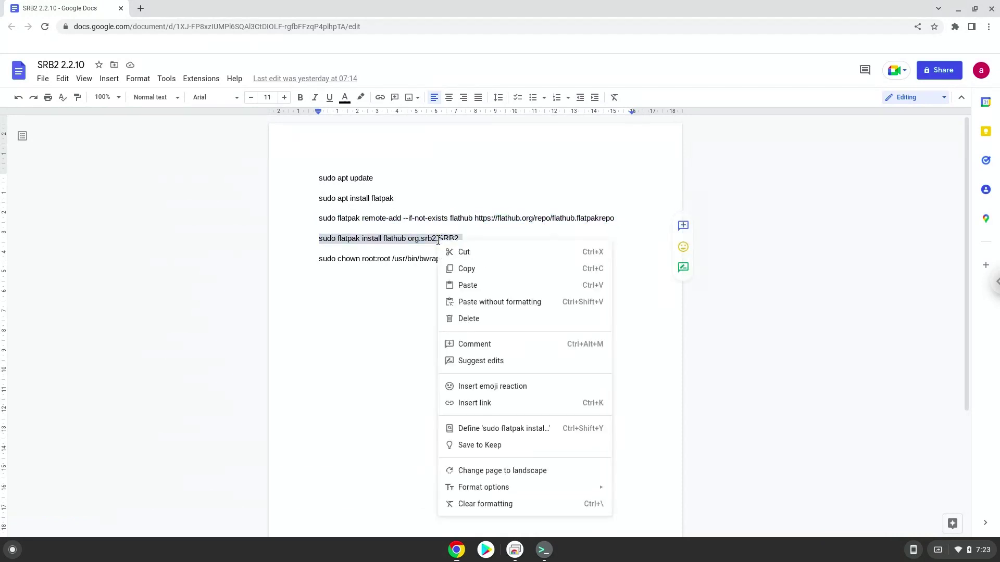
pyautogui.click(454, 267)
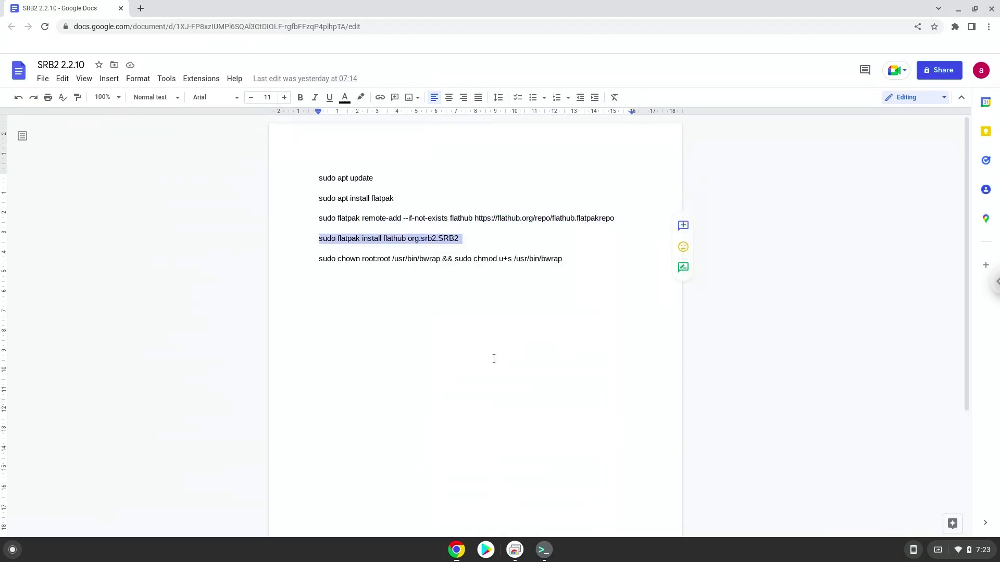
# Run the SRB2 install command in Terminal, confirming both Y/n prompts
pyautogui.click(544, 550)
pyautogui.hotkey('ctrl', 'shift', 'v')
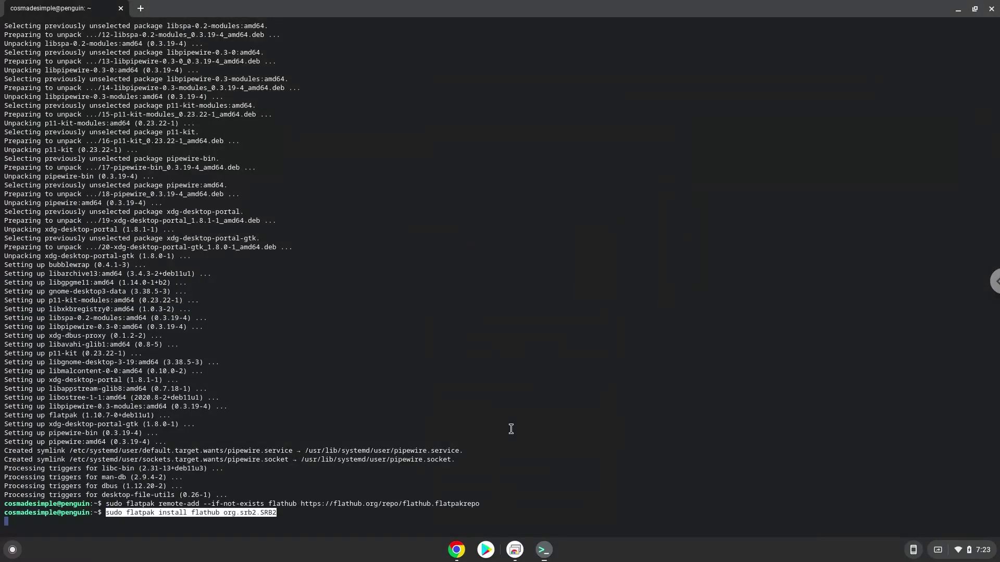
pyautogui.press('Return')
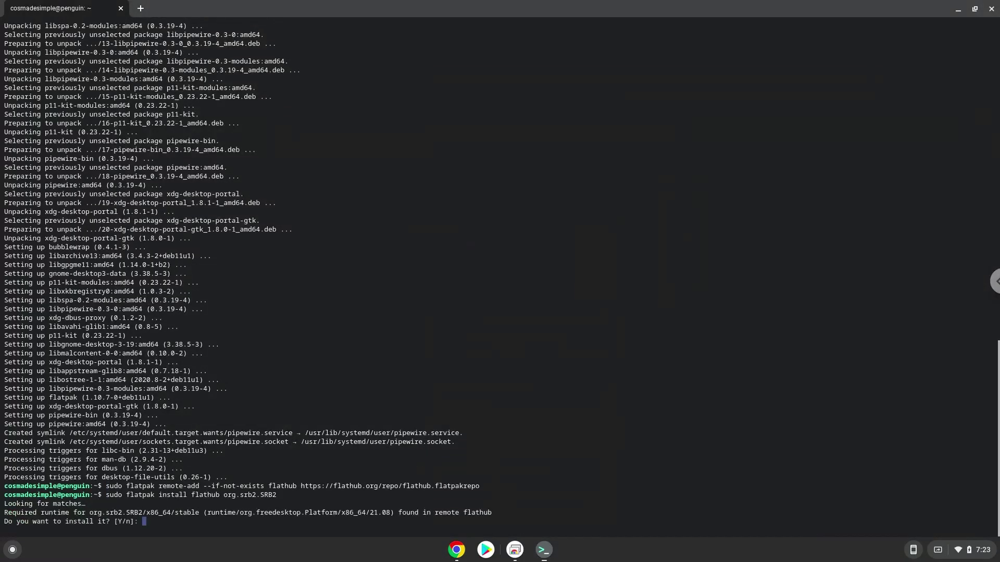
pyautogui.press('Return')
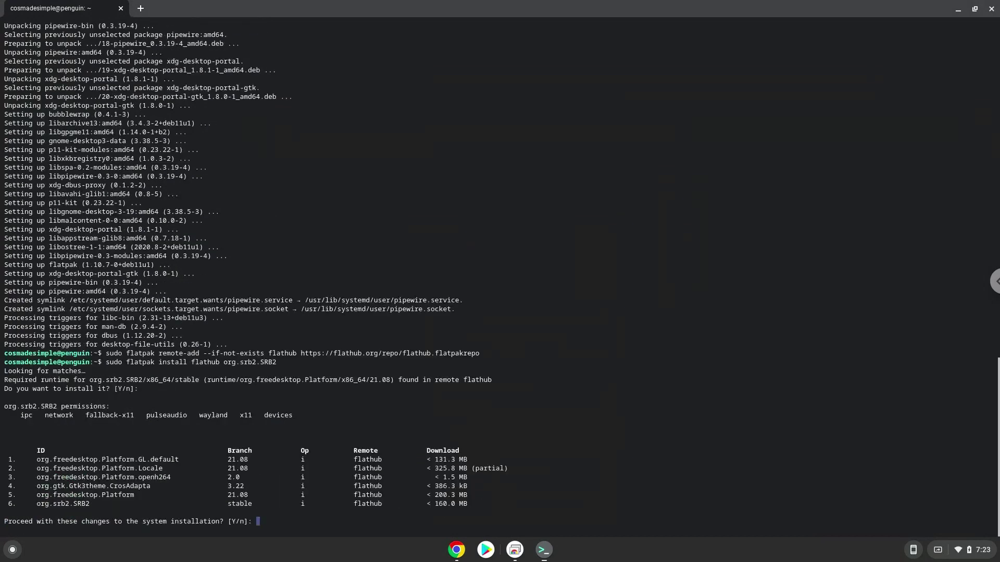
pyautogui.press('Return')
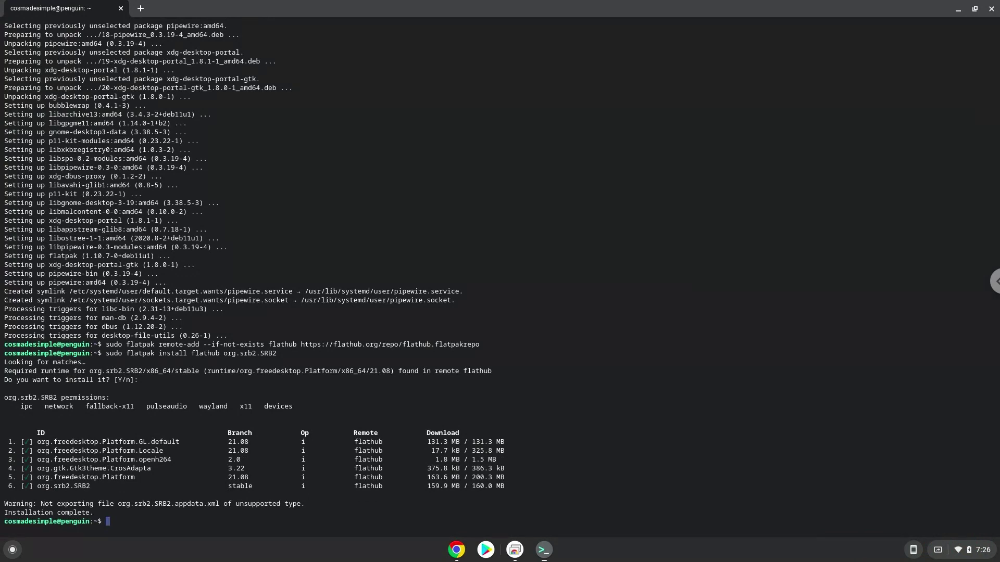
# Copy the 'sudo chown root:root /usr/bin/bwrap && sudo chmod u+s /usr/bin/bwrap' line
pyautogui.click(456, 551)
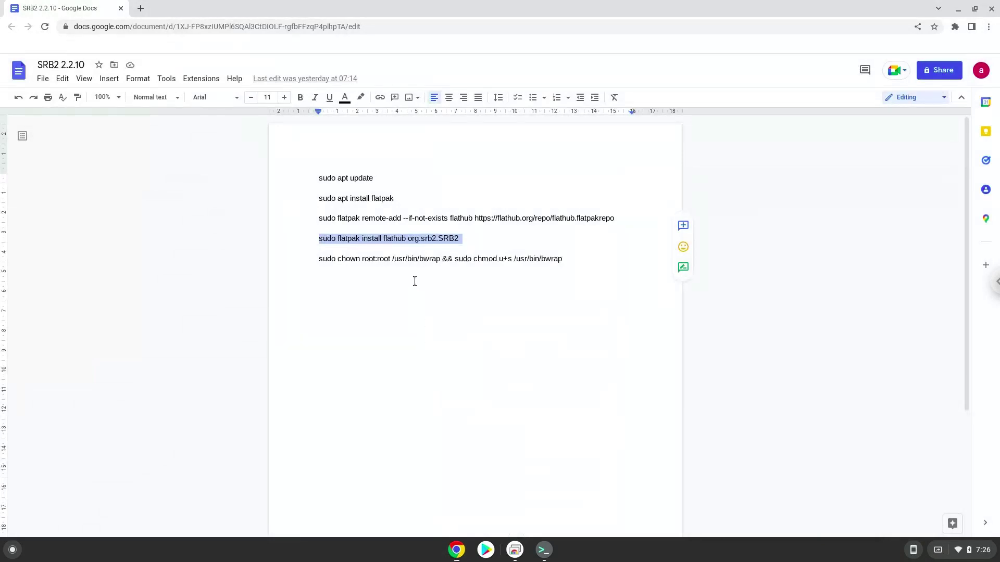
pyautogui.tripleClick(410, 260)
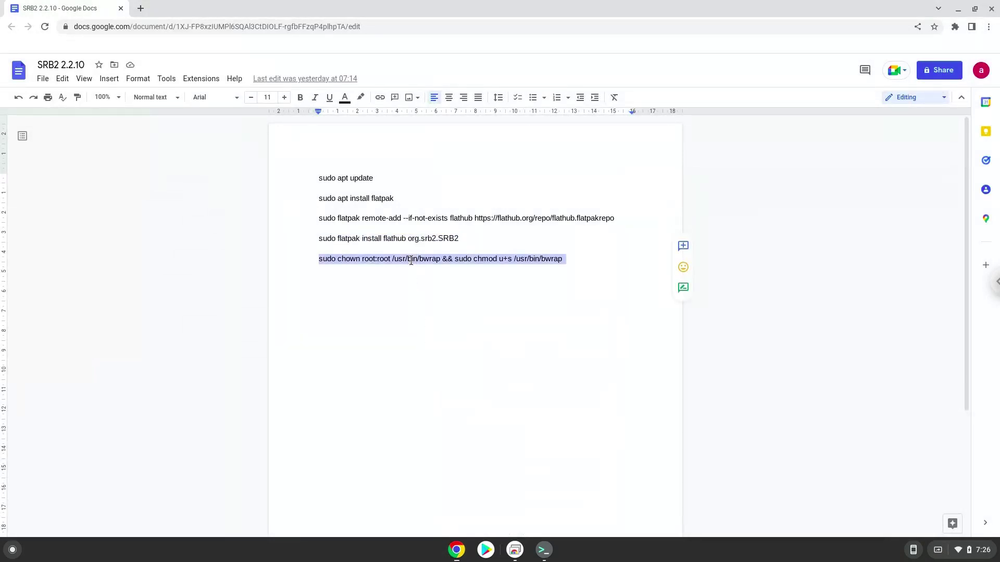
pyautogui.rightClick(411, 260)
pyautogui.click(438, 289)
# Paste and run the bwrap chown/chmod command in Terminal
pyautogui.click(539, 557)
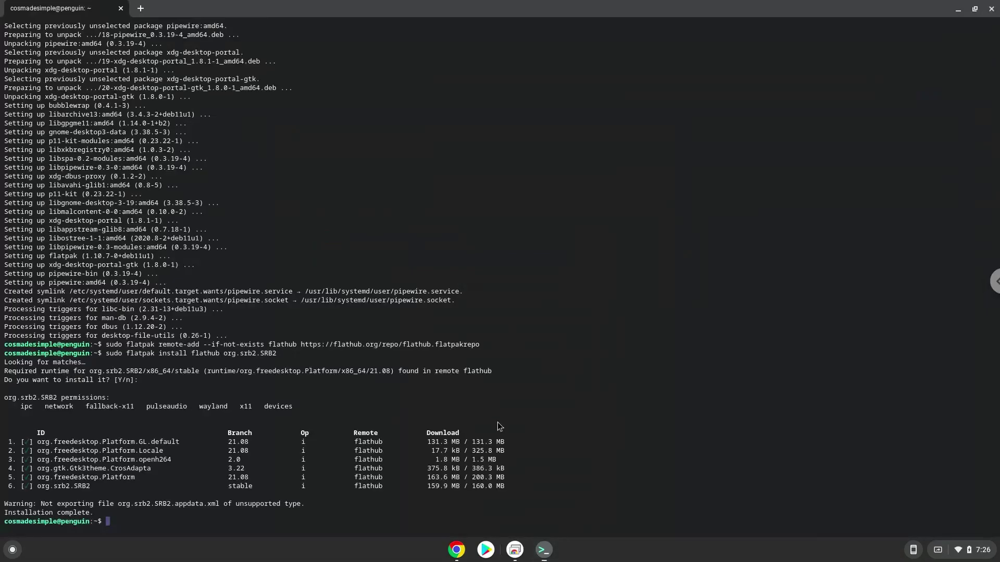
pyautogui.hotkey('ctrl', 'shift', 'v')
pyautogui.press('Return')
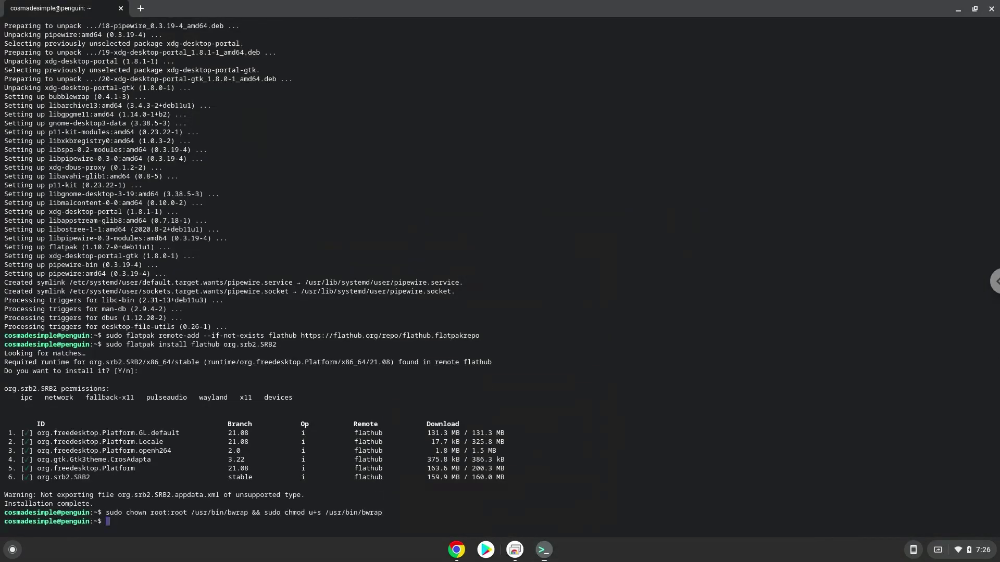